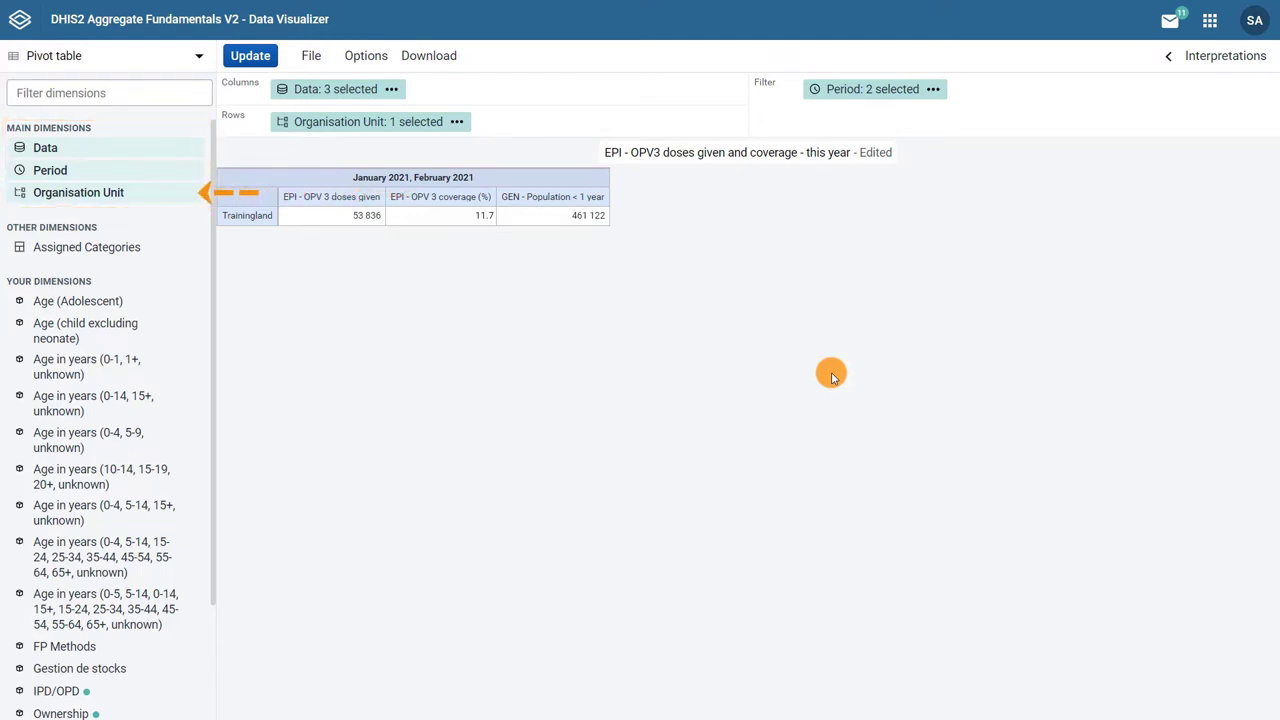
Open the organisation unit selection and expand Animal Region down to Bird District's facilities.
click(97, 195)
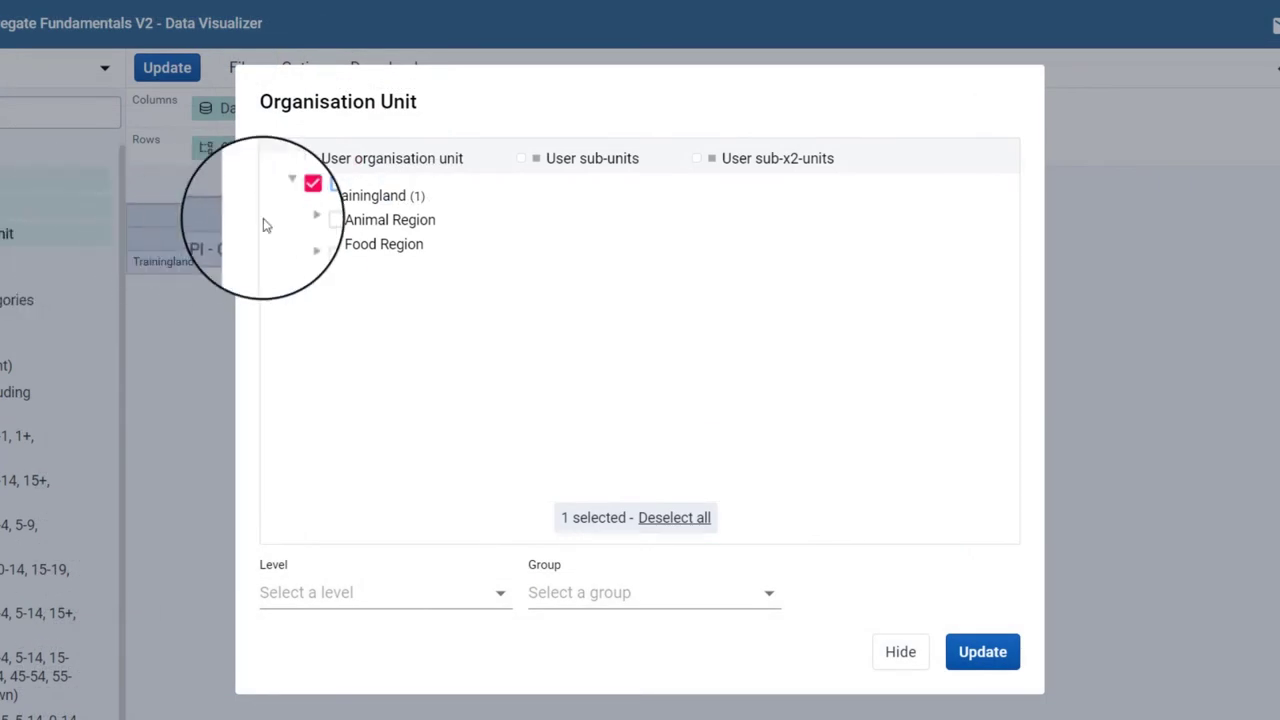
click(299, 220)
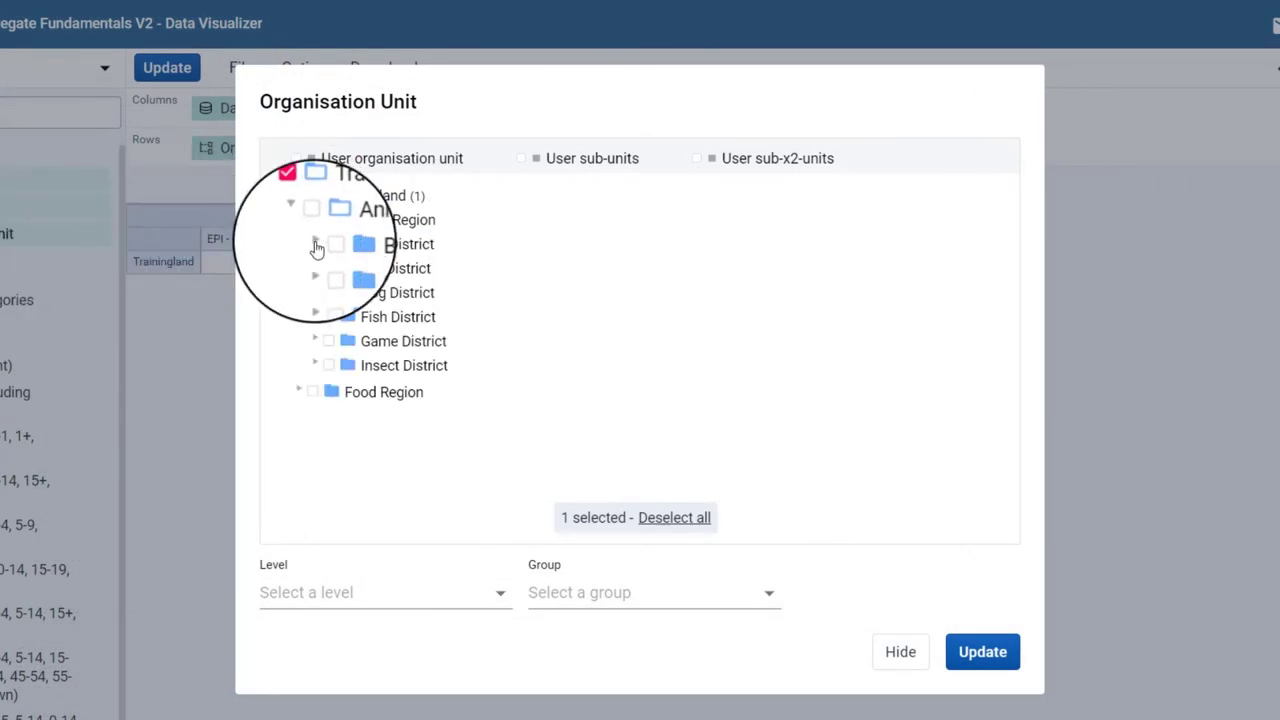
click(315, 246)
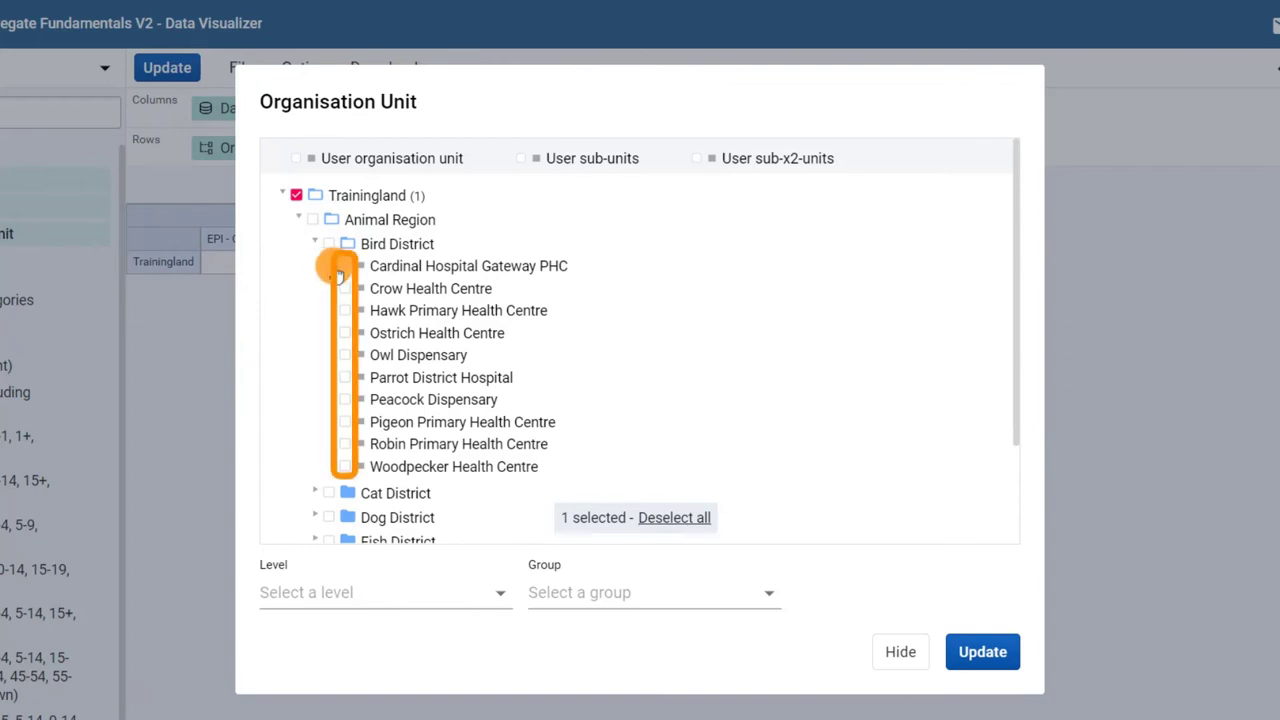
Tick Cardinal Hospital Gateway PHC and Crow Health Centre, then untick both, keeping only Trainingland.
click(310, 268)
click(310, 290)
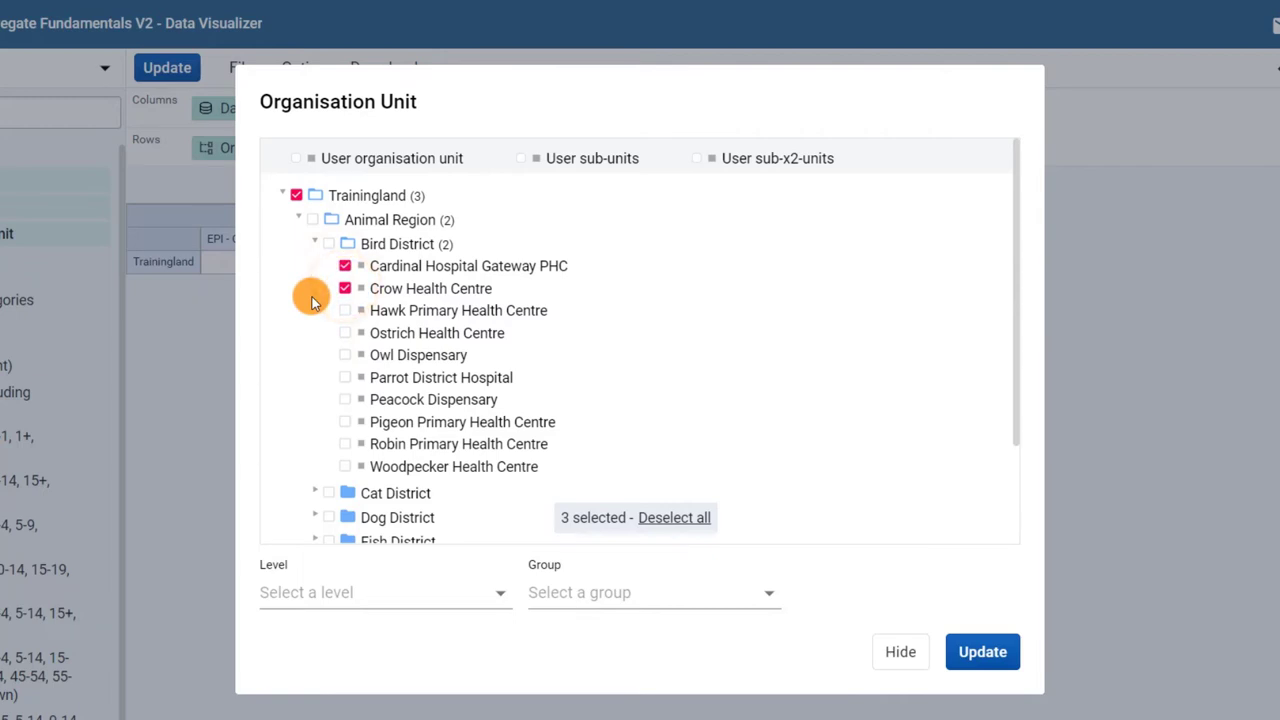
click(341, 290)
click(343, 266)
Show the Level options: Country, Region, District and Facility.
click(509, 559)
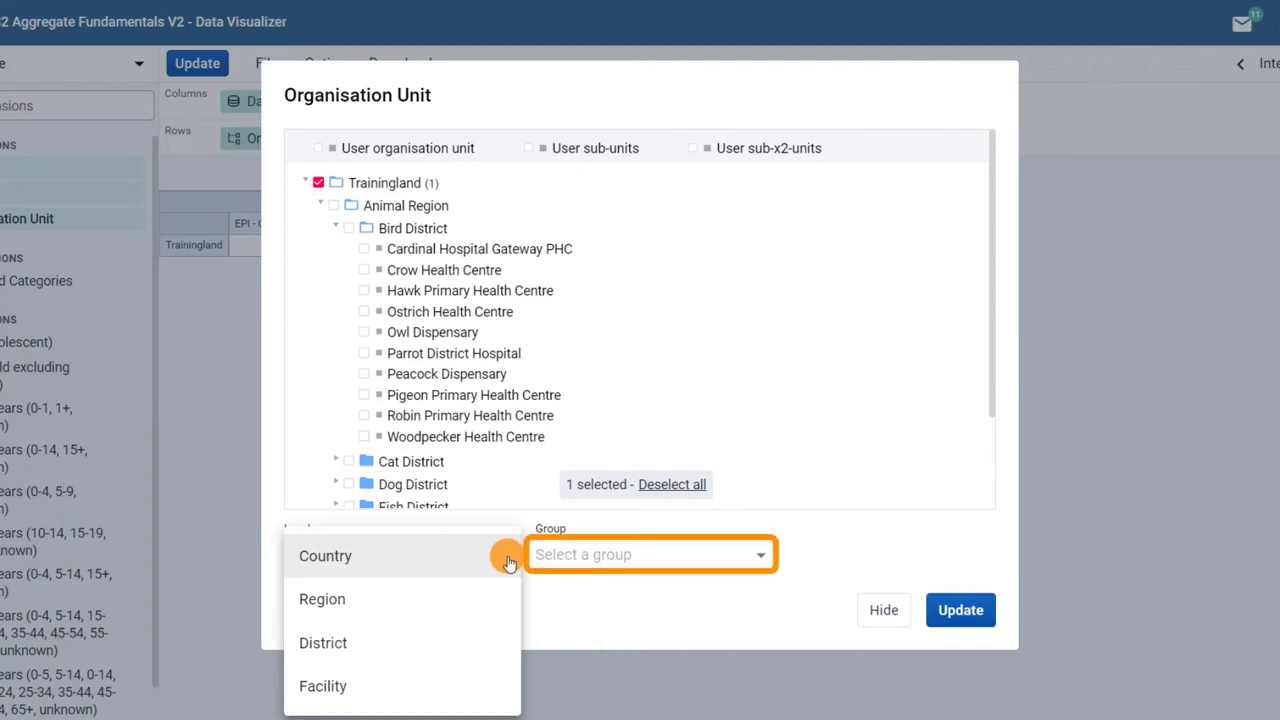
Browse the organisation unit Group options without selecting any group.
click(760, 558)
click(760, 558)
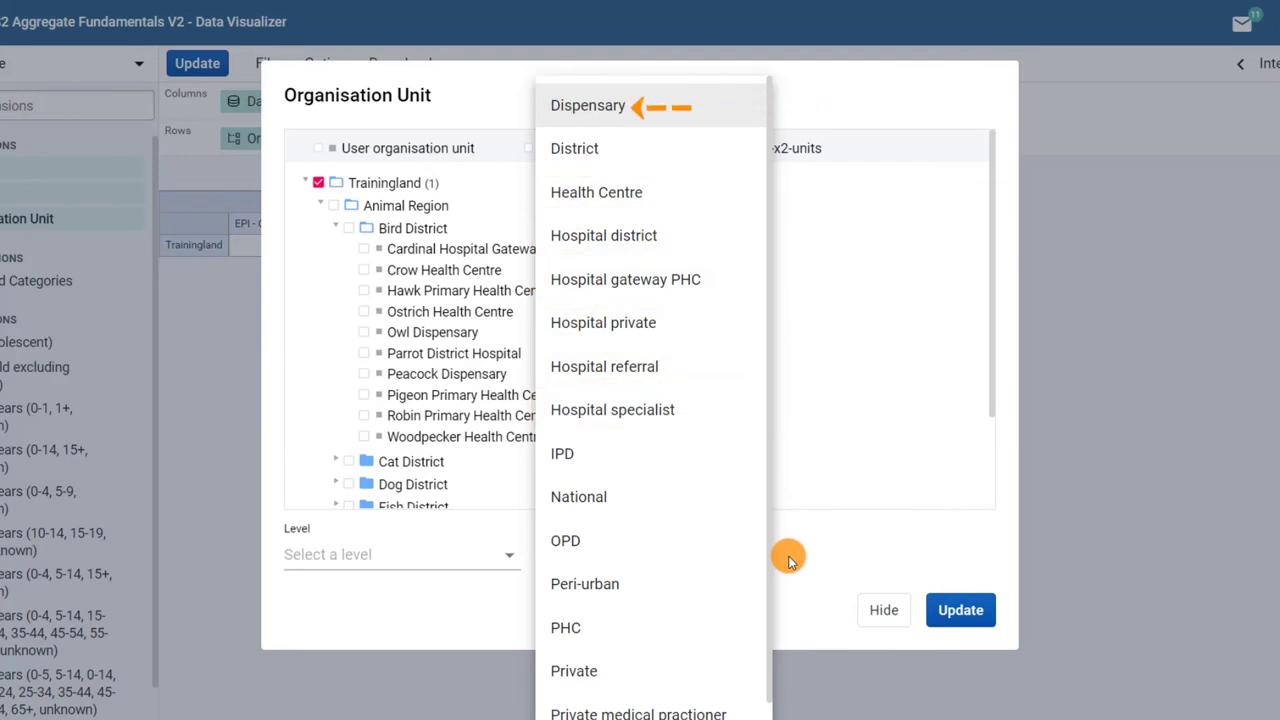
click(788, 560)
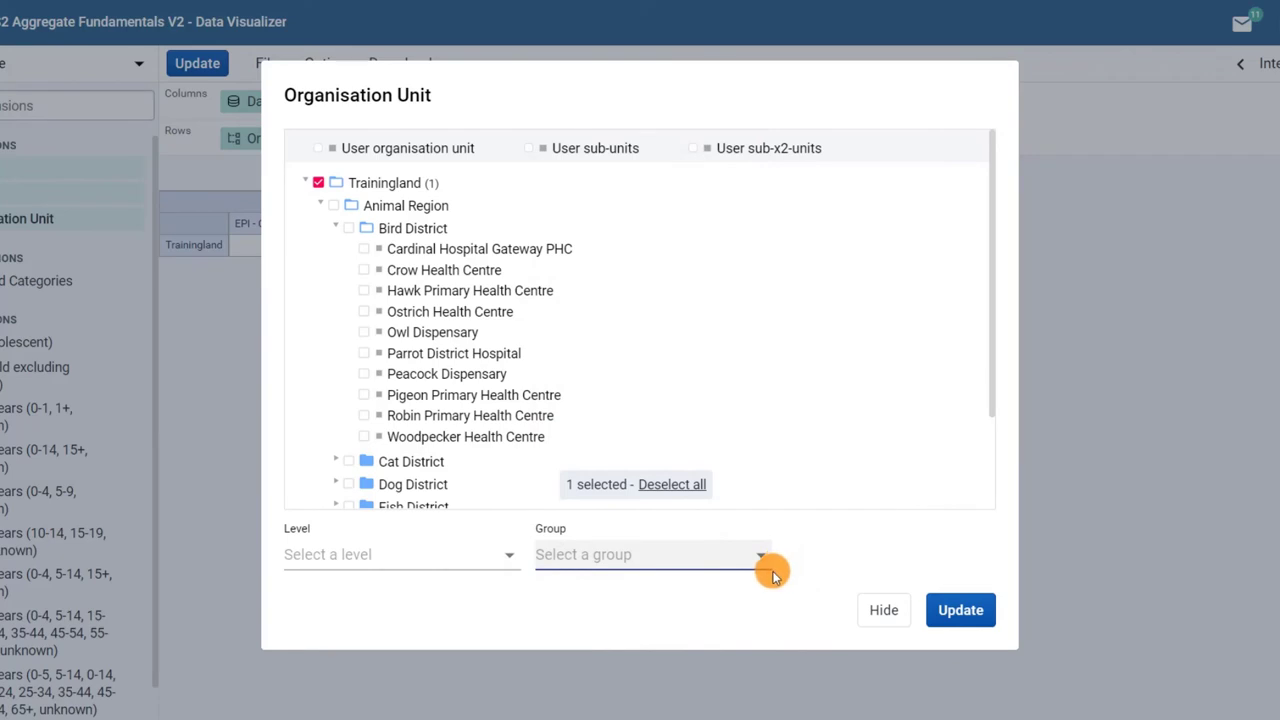
Set the organisation unit level to District and update the pivot table.
click(508, 560)
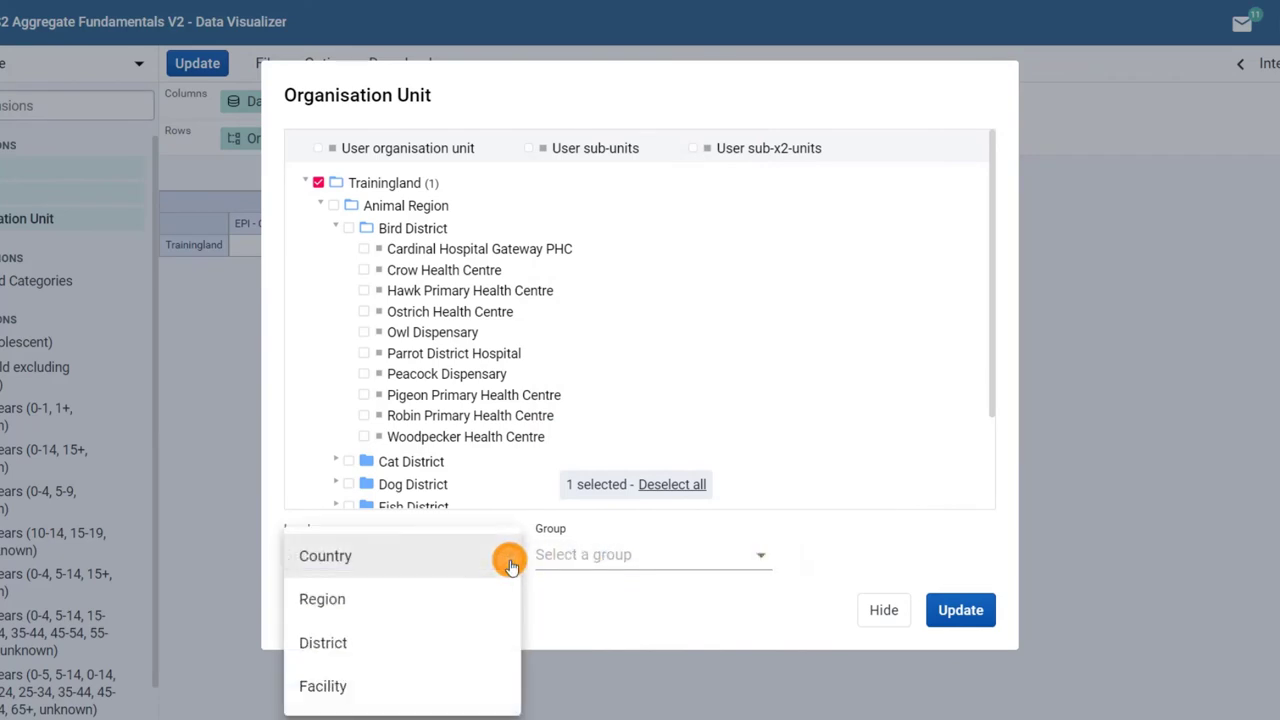
click(400, 648)
click(573, 620)
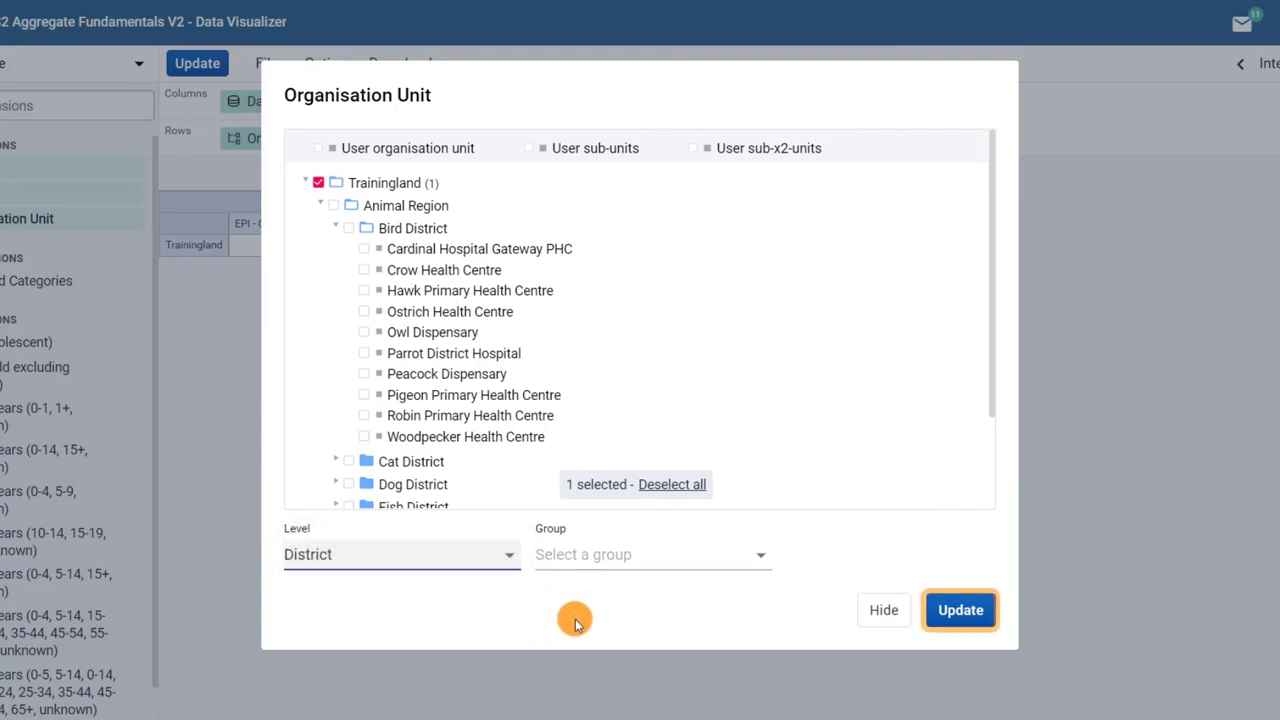
click(960, 610)
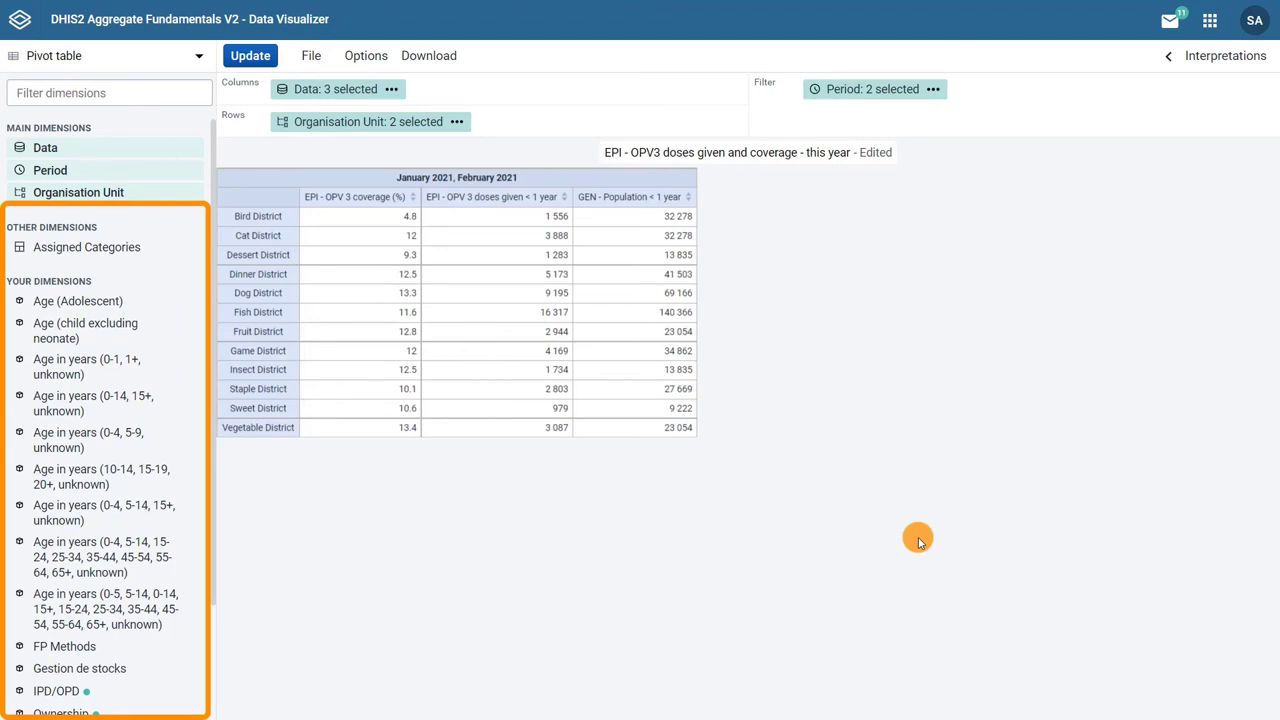
scroll(207, 490, down, 3)
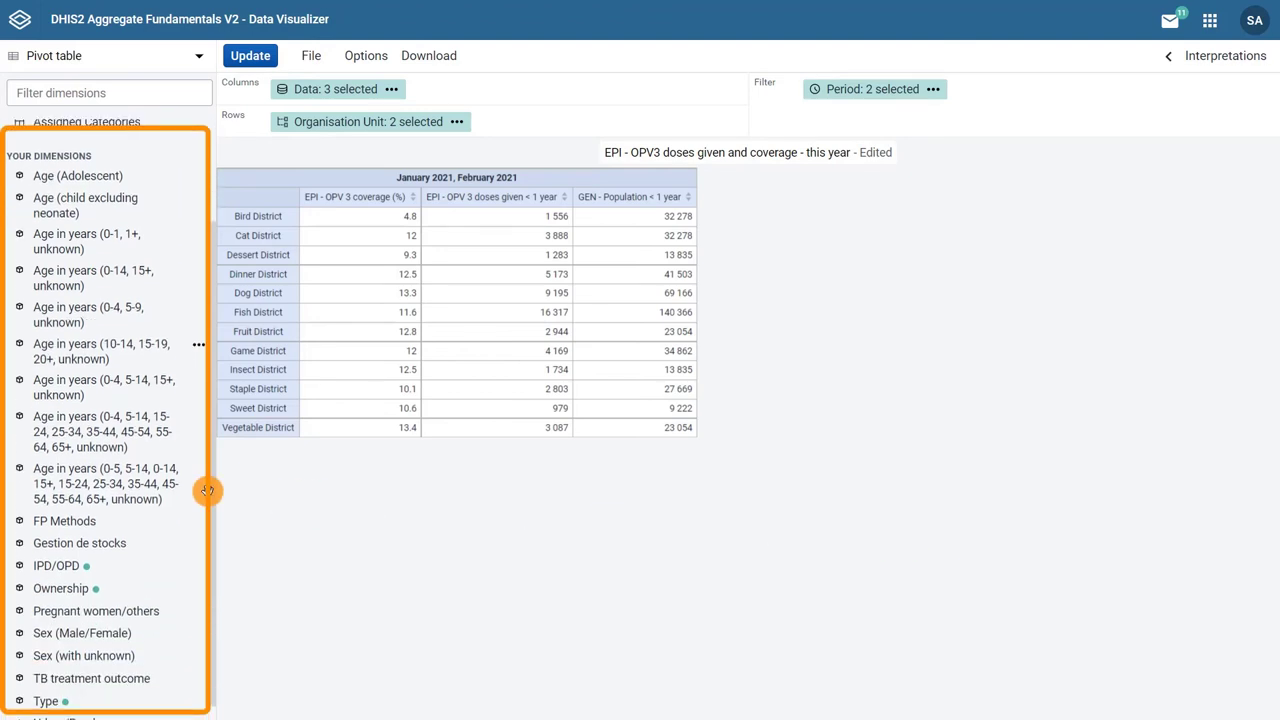